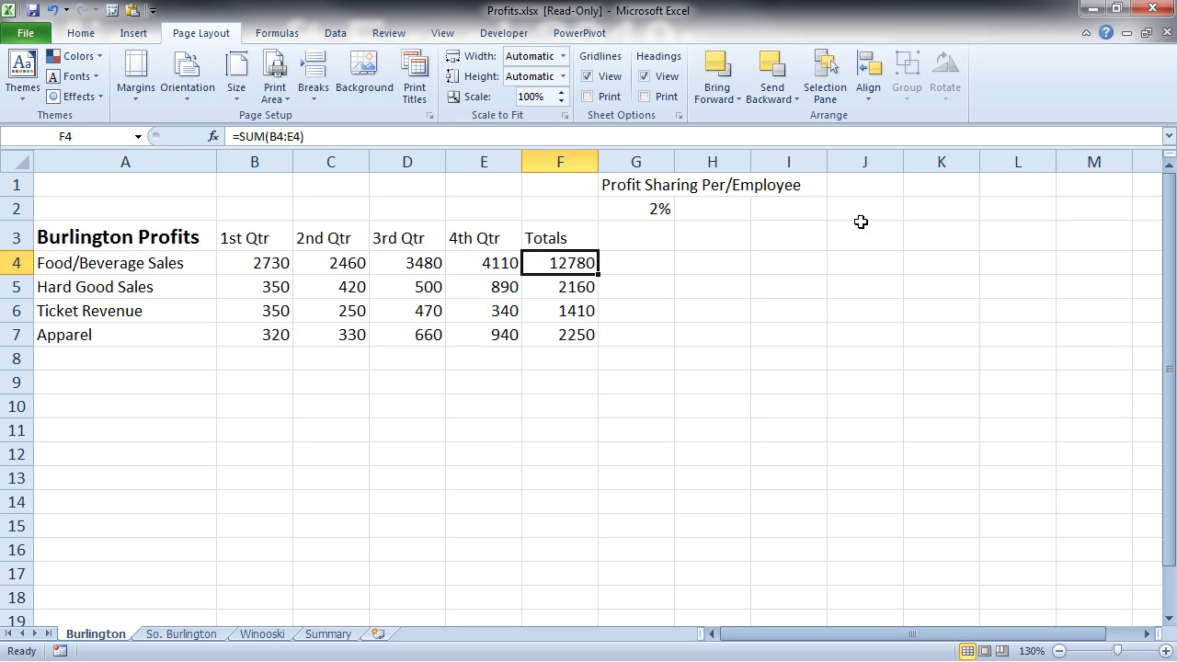
Wrap the Food/Beverage Sales total in F4 in a DOLLAR function with 0 decimals: =DOLLAR(SUM(B4:E4),0).
left_click(240, 136)
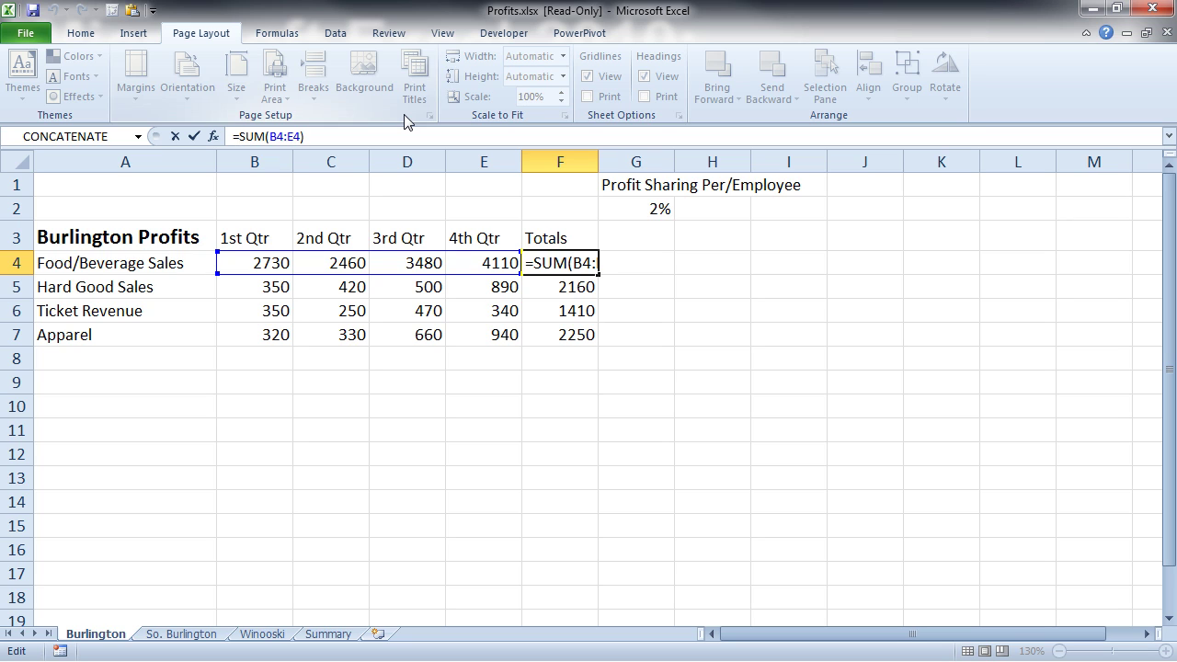
type("dollar")
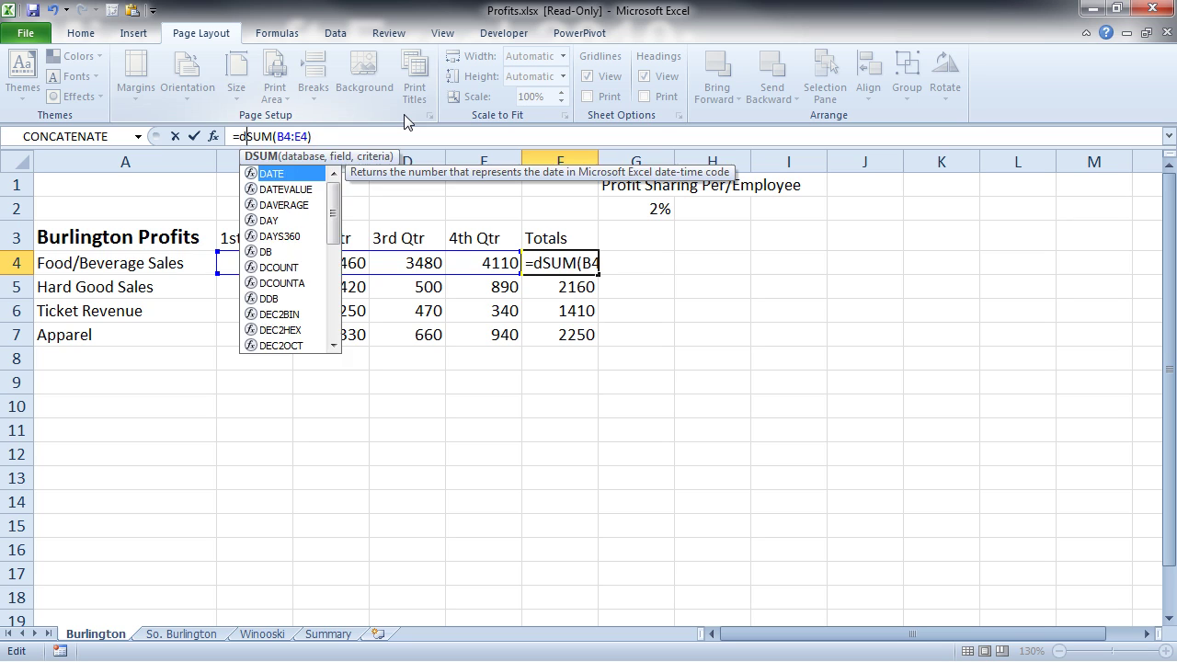
type("(SUM(B4:E4)")
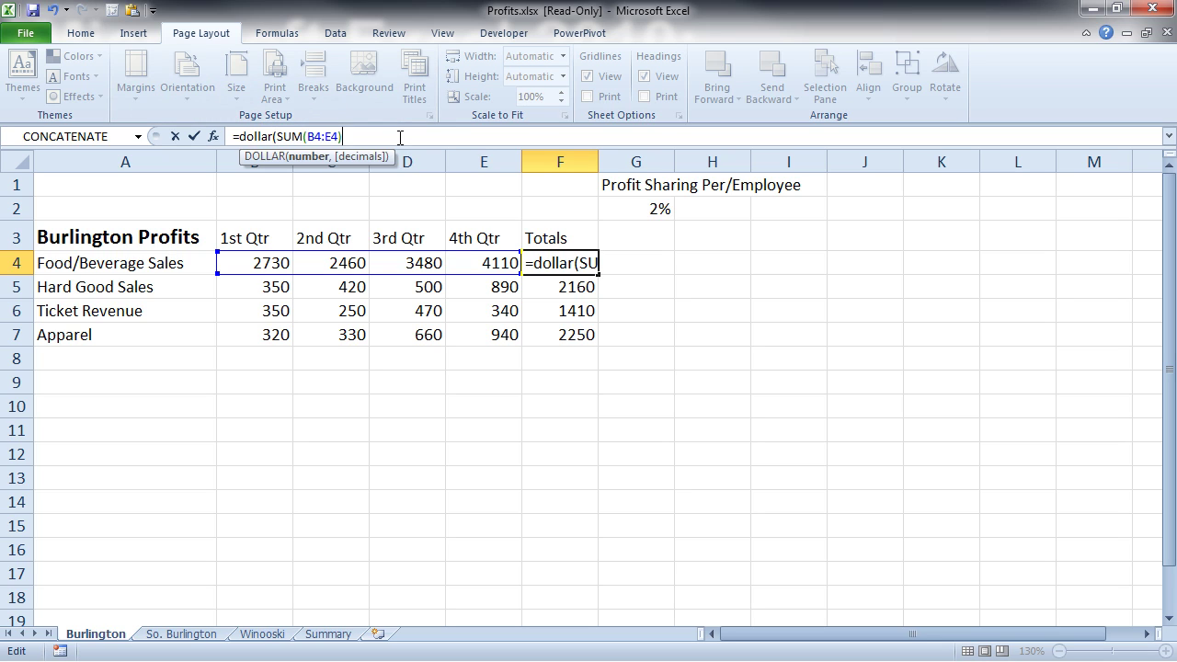
type(",")
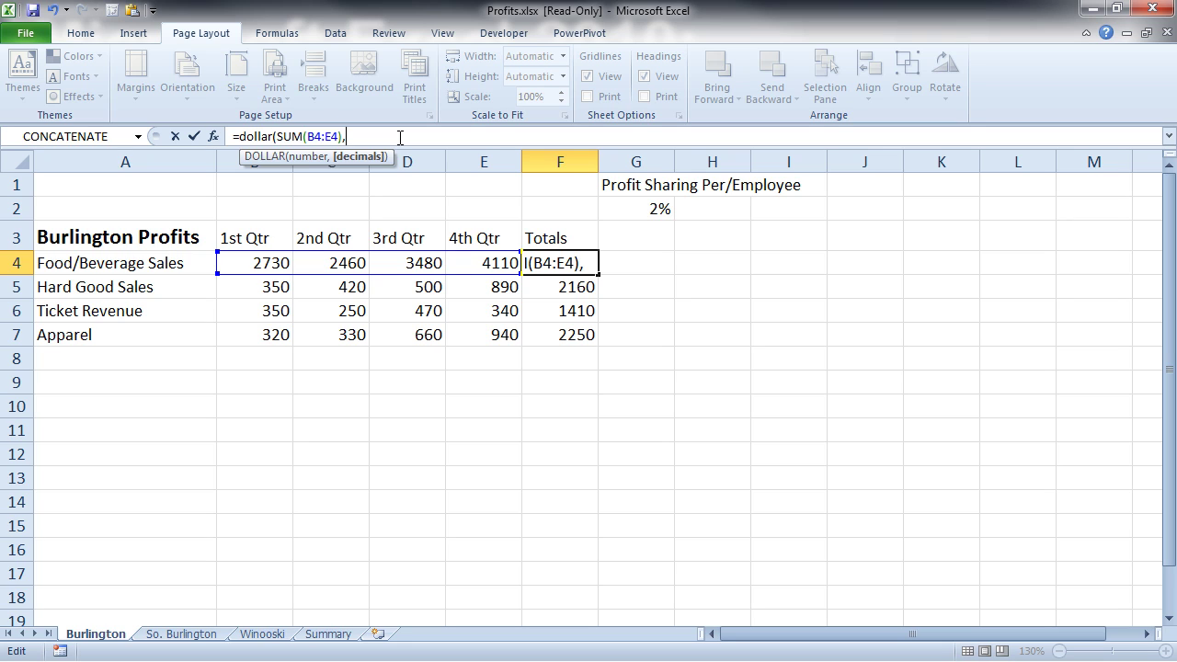
type("0)")
key("Return")
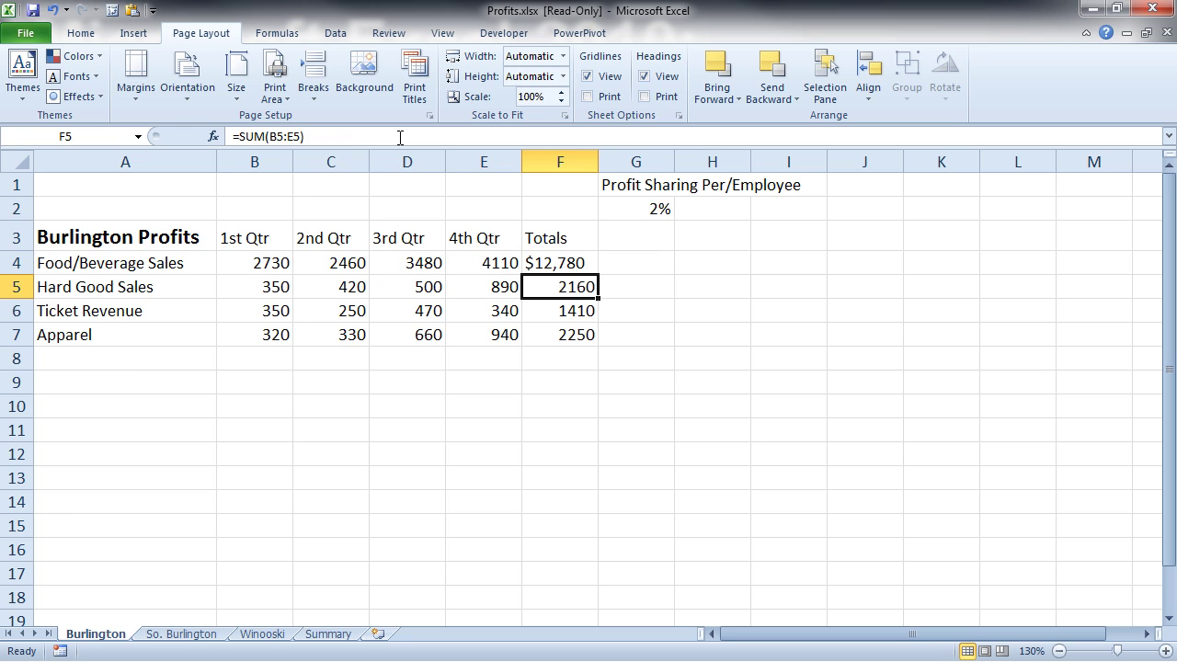
Copy the DOLLAR formula from F4 down through F7, and undo both the fill and the F4 formula change.
left_click(544, 261)
left_click_drag(597, 274, 588, 338)
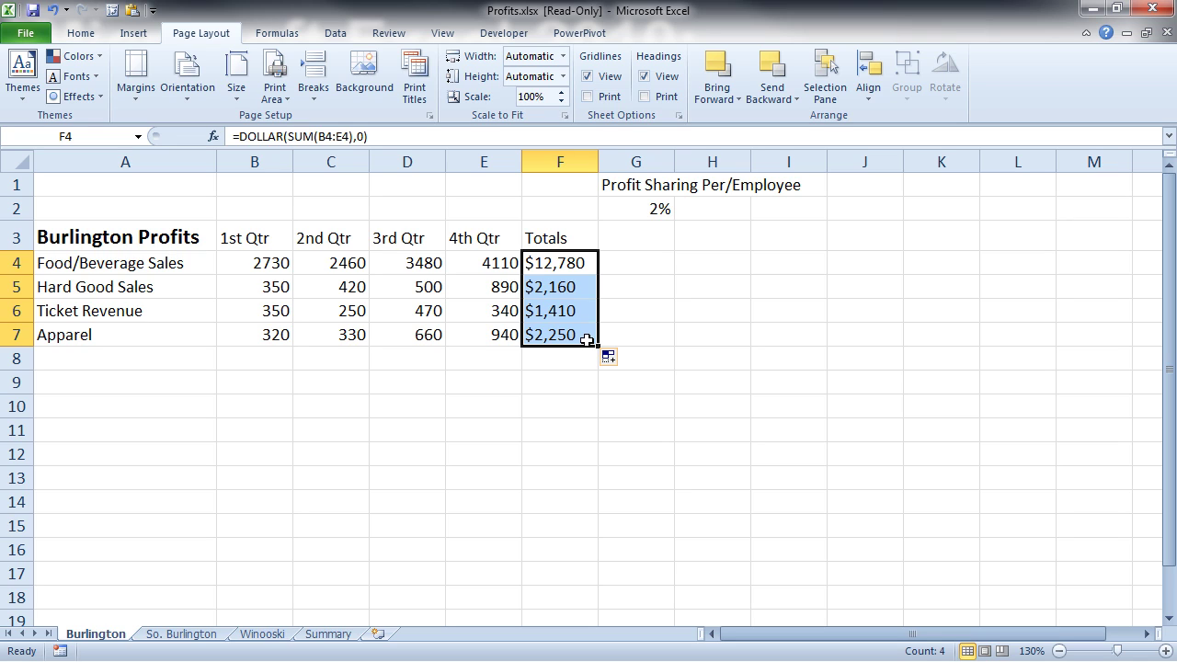
key("ctrl+z")
key("ctrl+z")
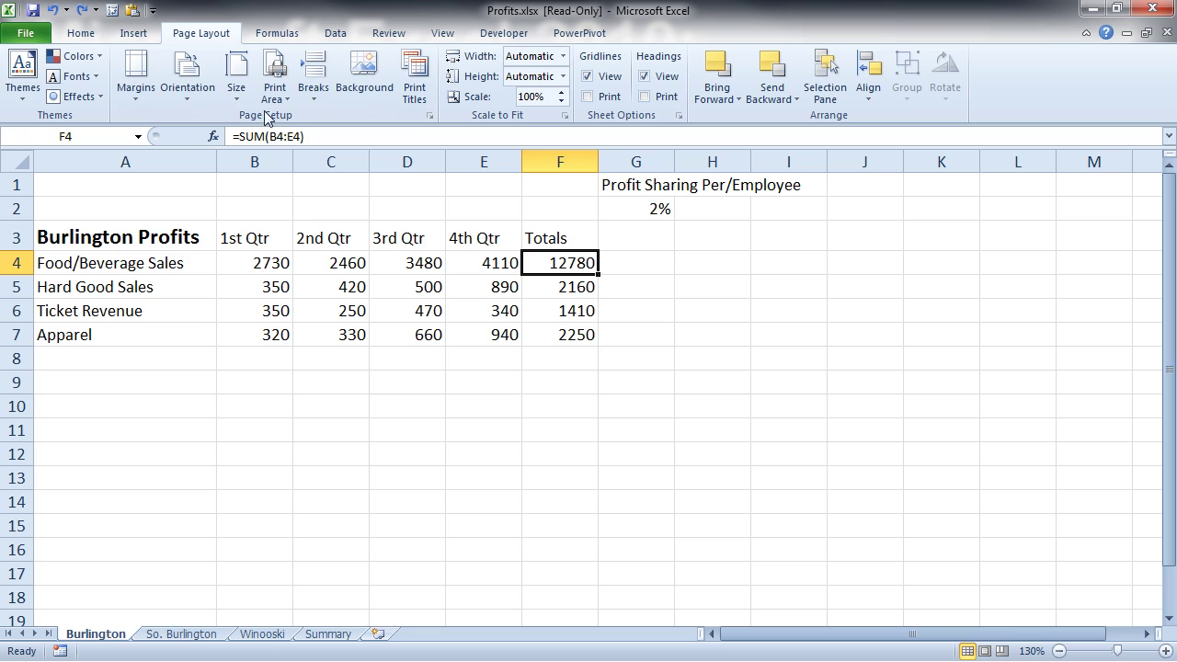
Wrap the sum in F4 in a FIXED function with 2 decimals and commas allowed: =FIXED(SUM(B4:E4),2,FALSE).
left_click(241, 136)
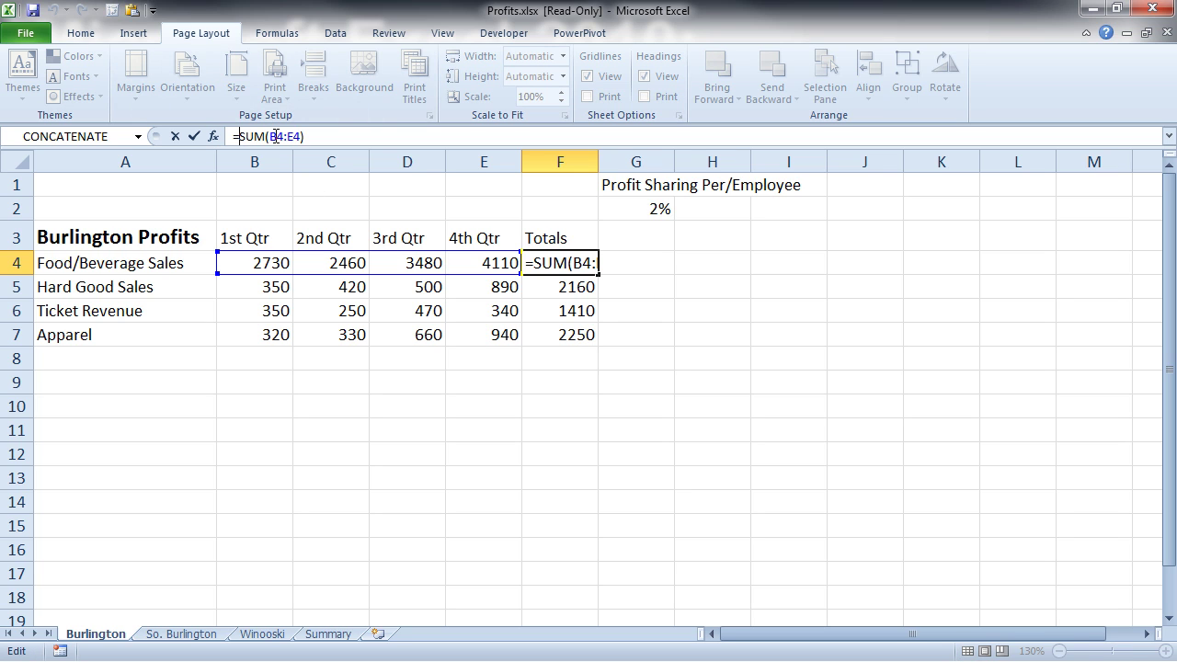
type("fixed")
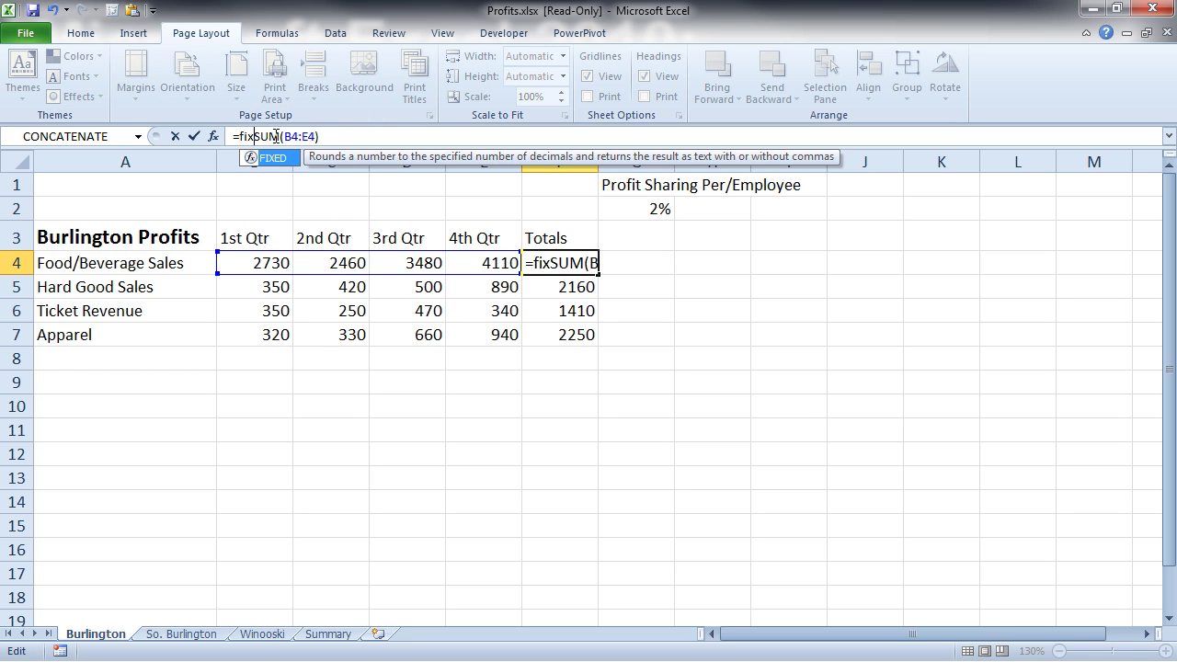
type("(")
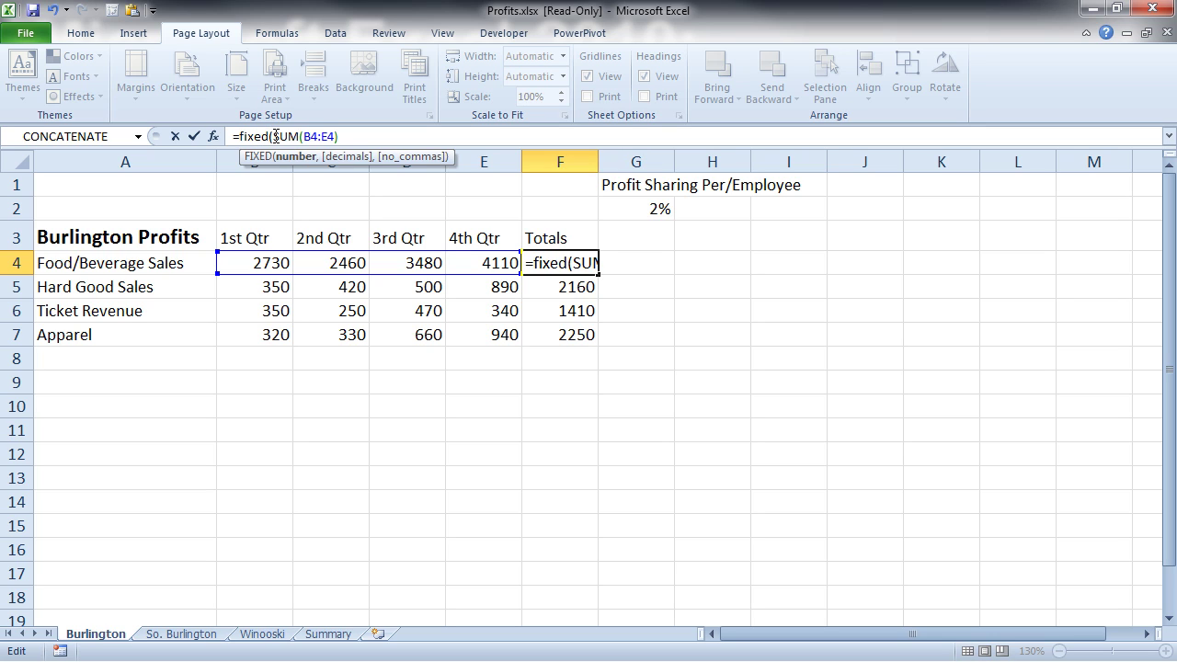
left_click(367, 135)
type(",")
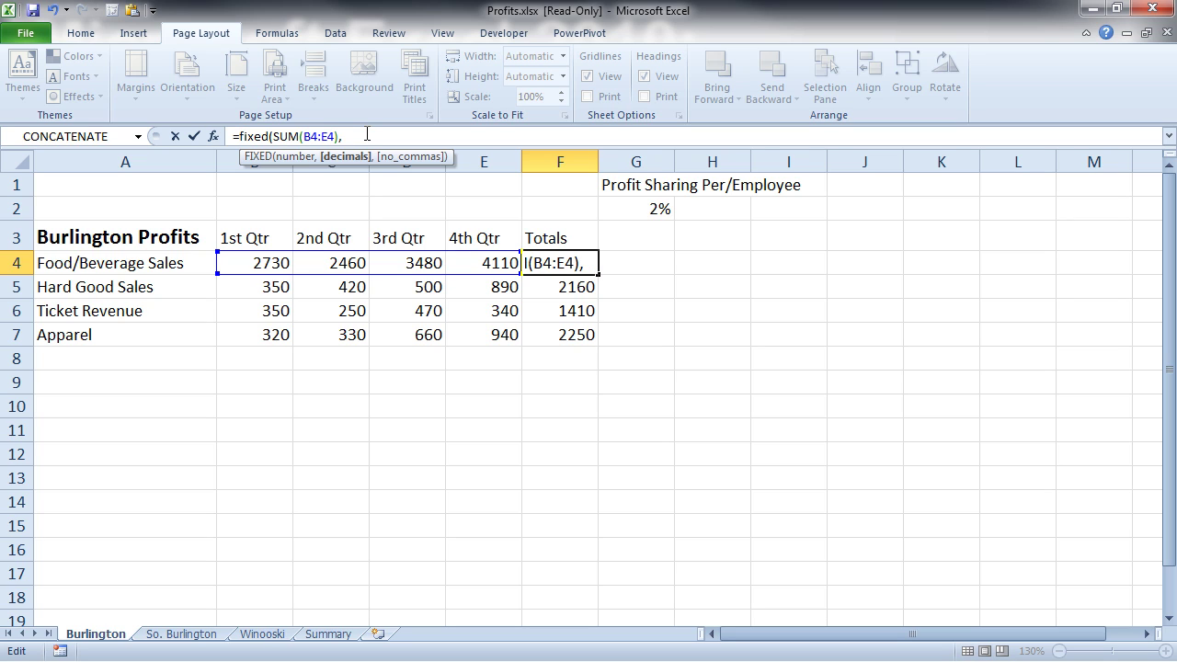
type("2,")
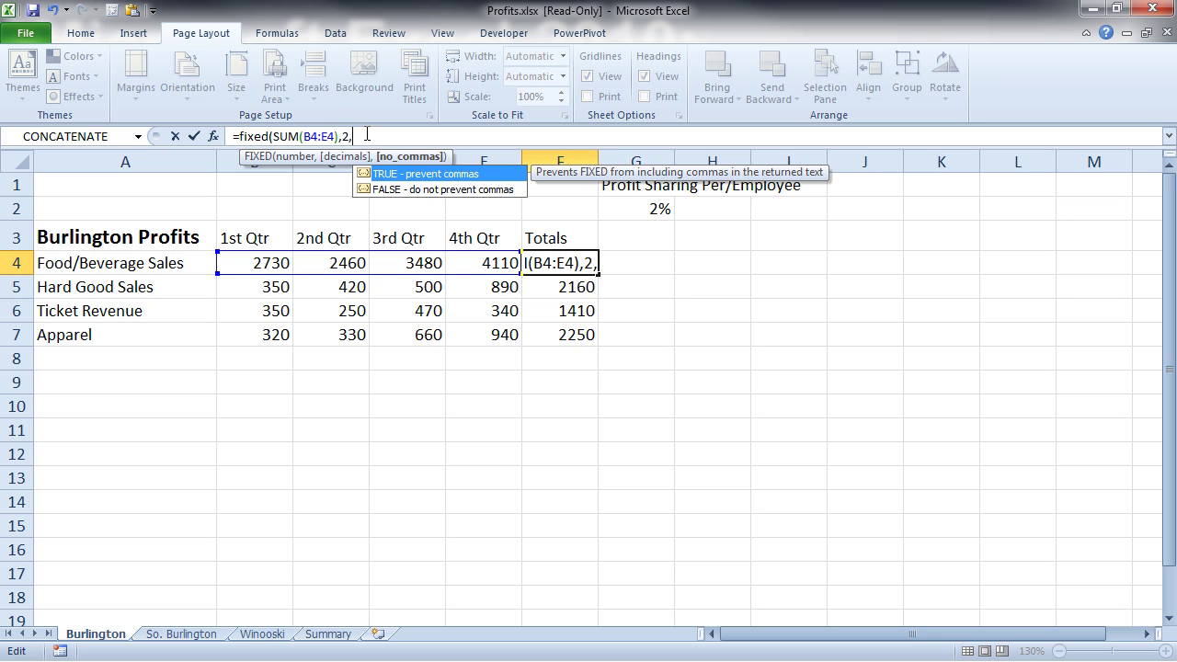
type("false")
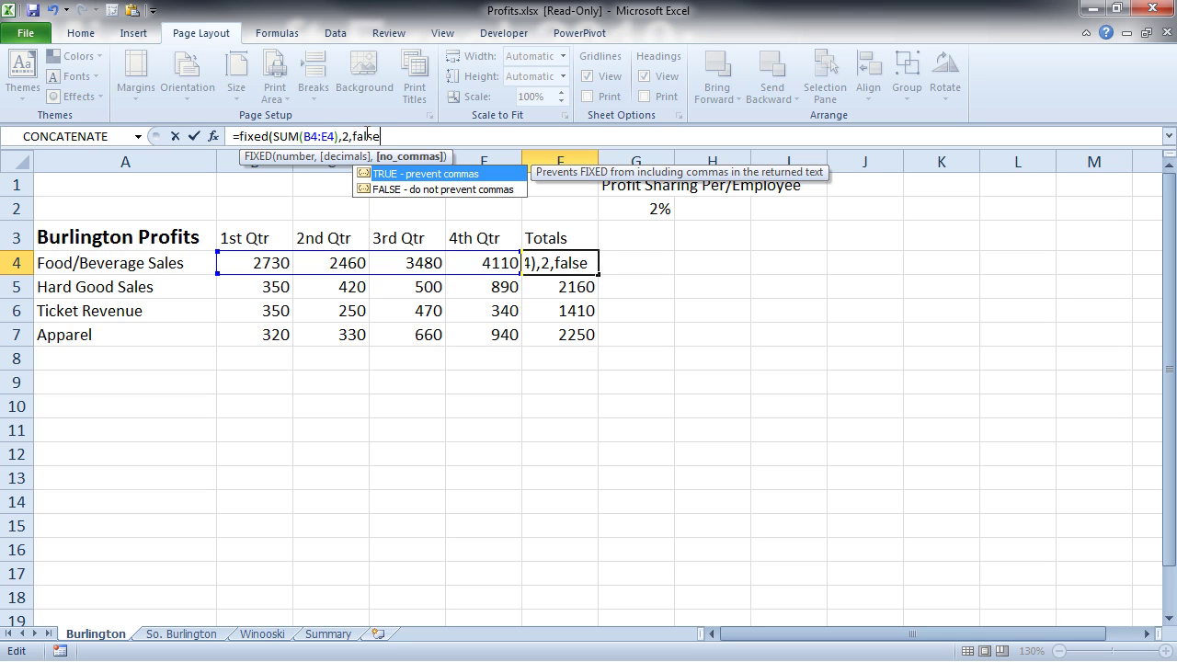
type(")")
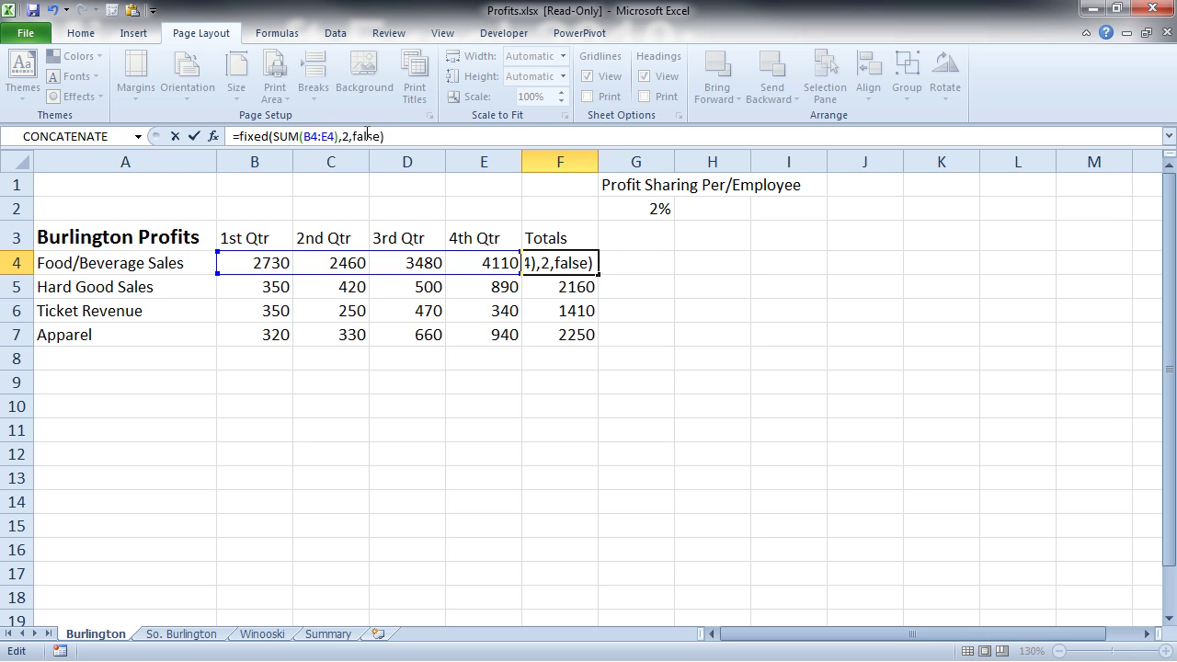
key("Return")
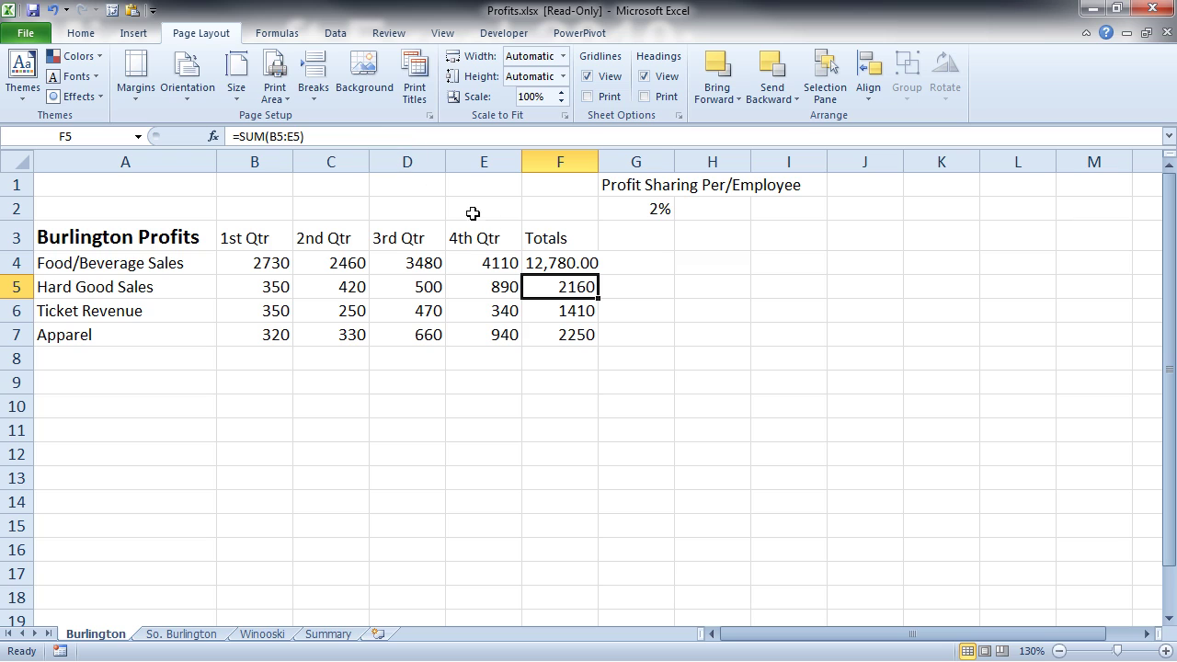
Copy the FIXED formula from F4 down through F7, and undo both the fill and the F4 formula change.
left_click(584, 262)
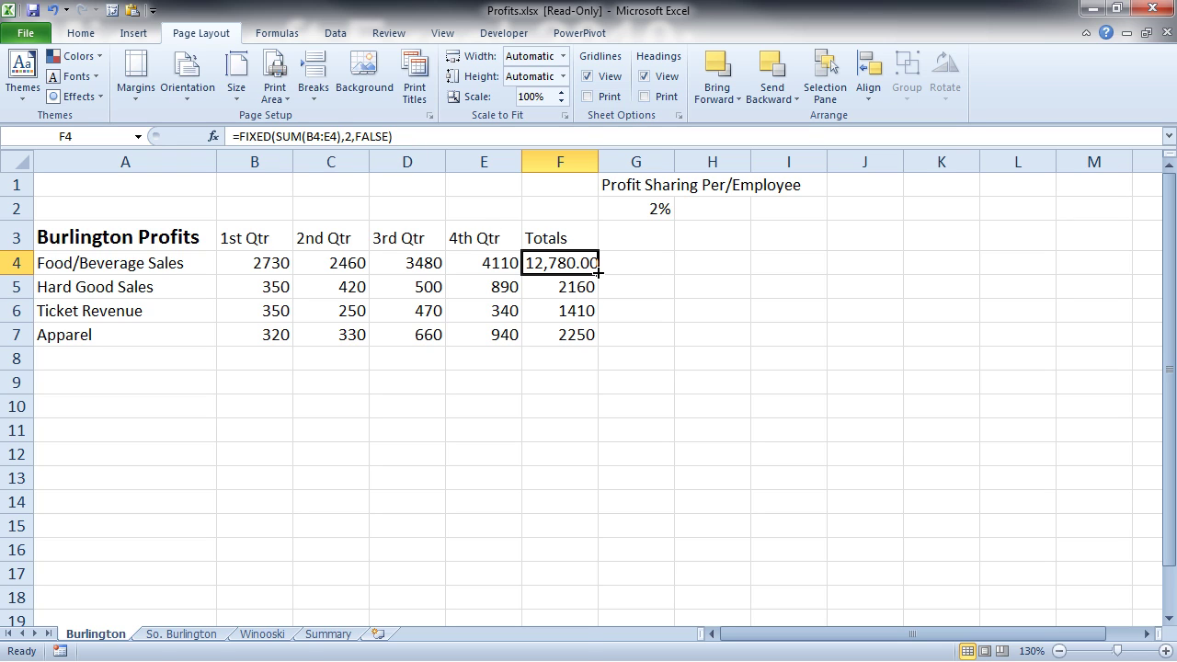
left_click_drag(598, 275, 591, 339)
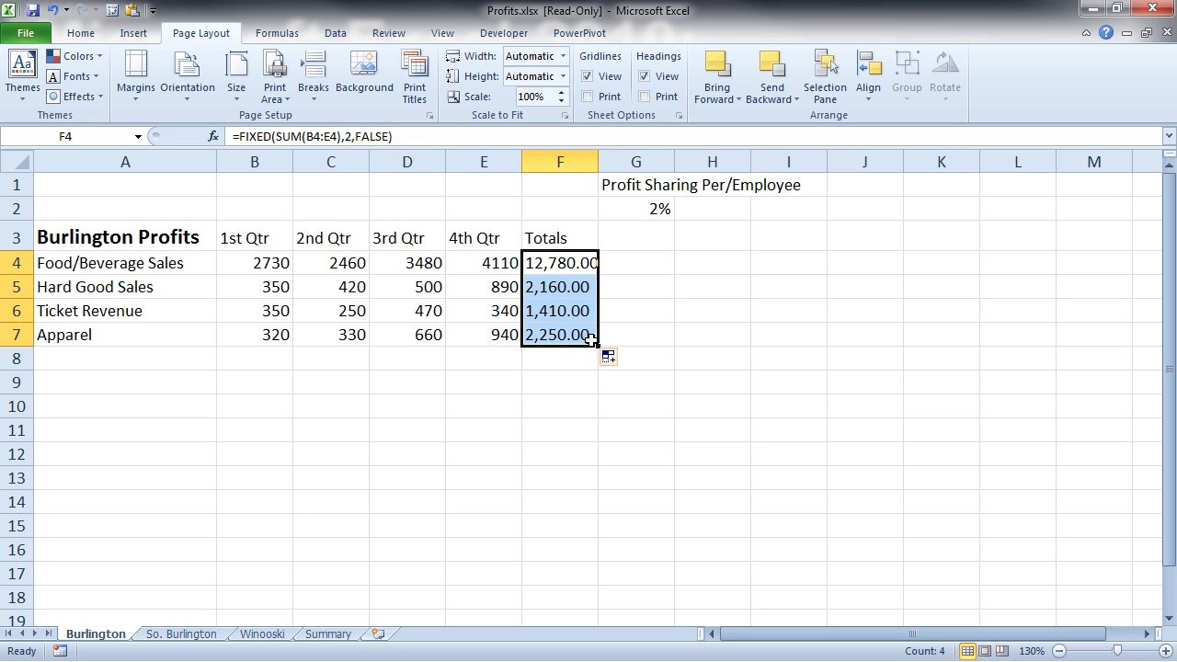
key("ctrl+z")
key("ctrl+z")
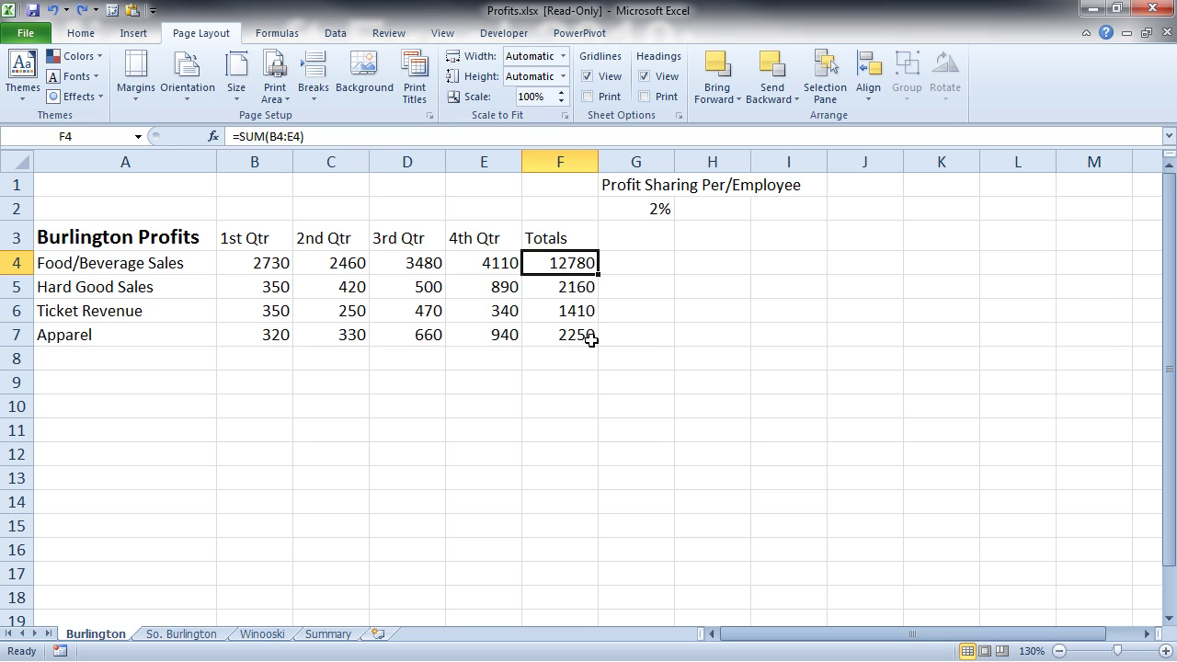
Convert the sum in F4 to formatted text with the formula =TEXT(SUM(B4:E4),"#,###.00").
left_click(237, 136)
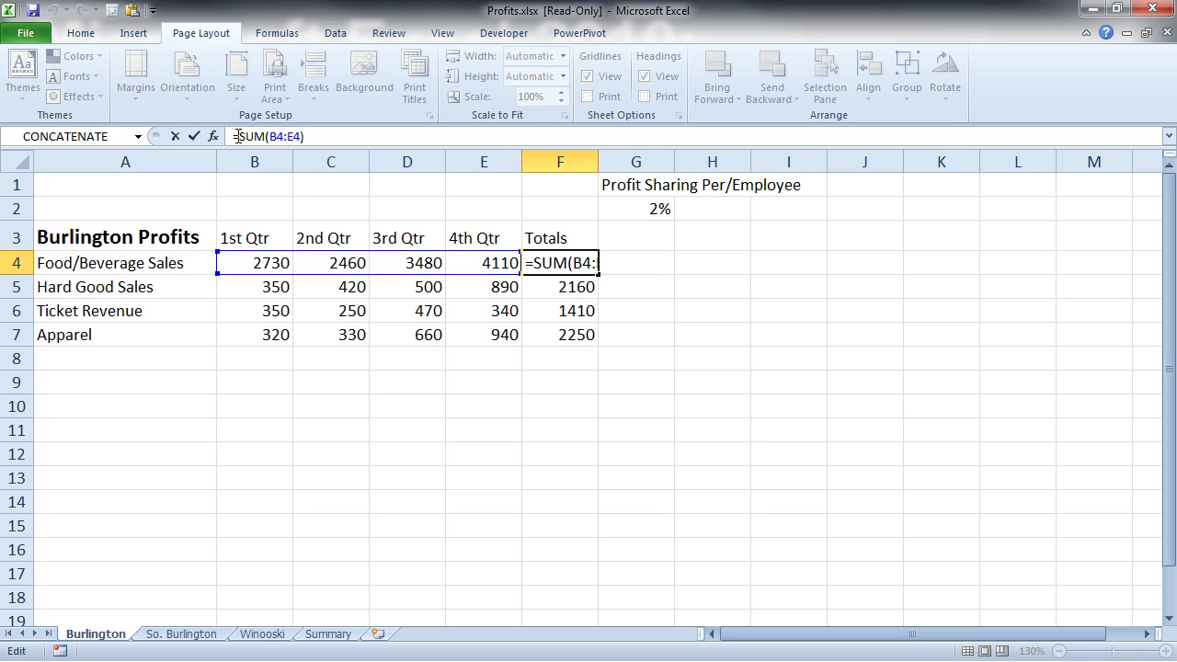
type("text")
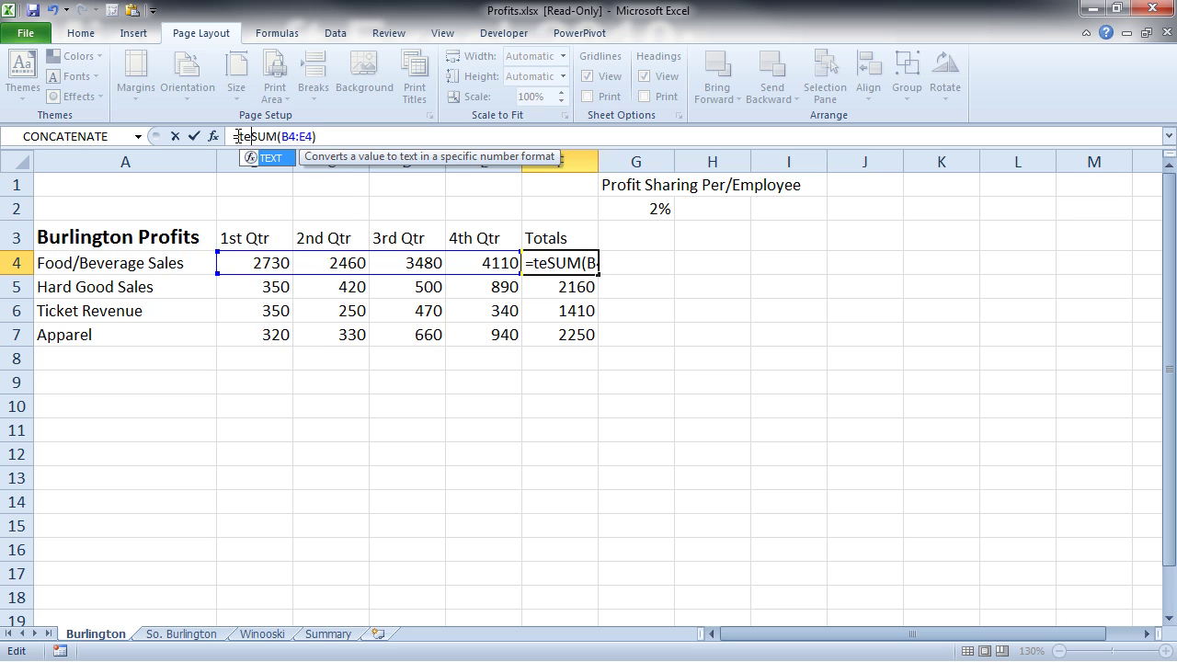
type("(")
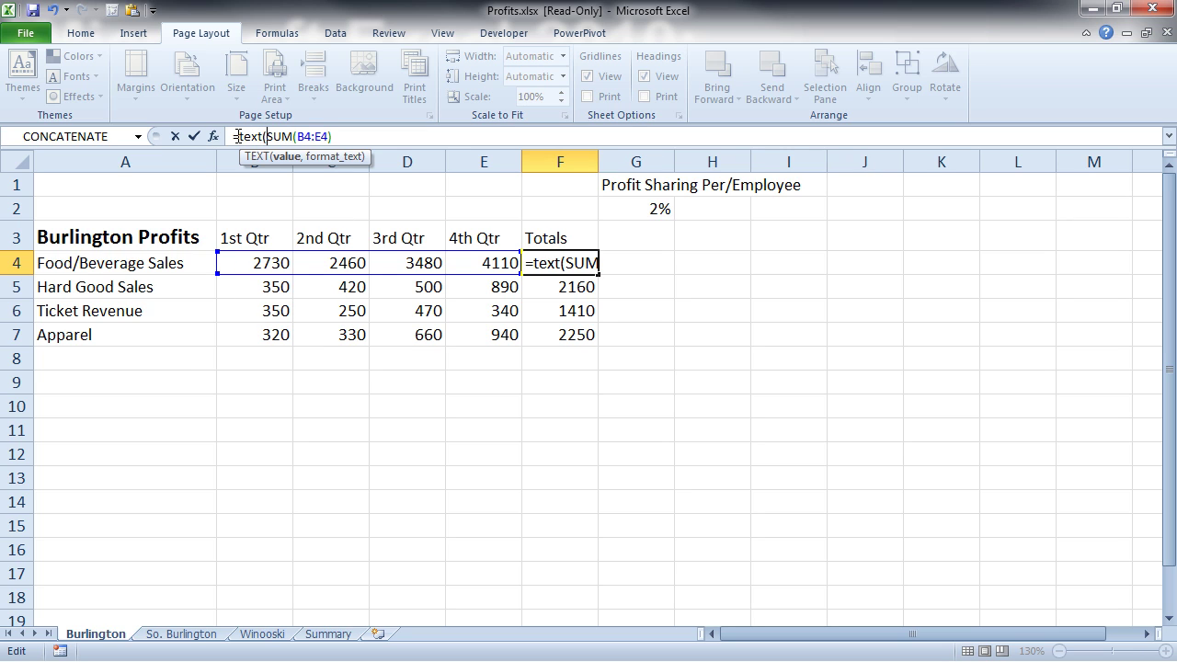
left_click(346, 136)
type(",")
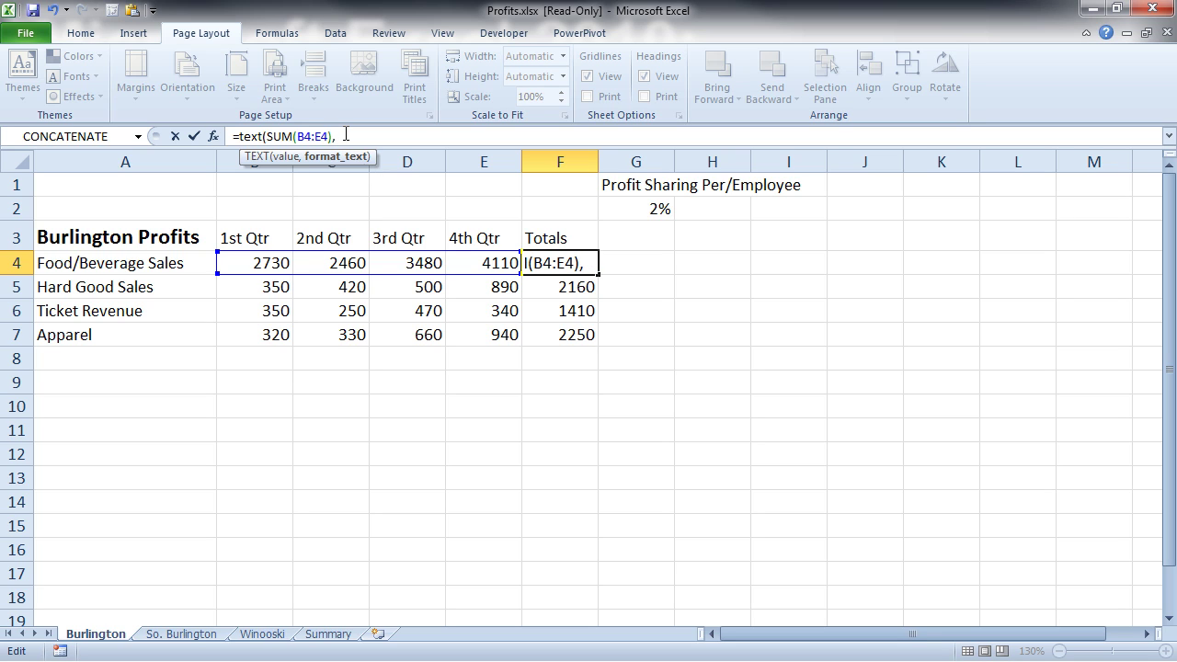
type("\"")
type("#,##")
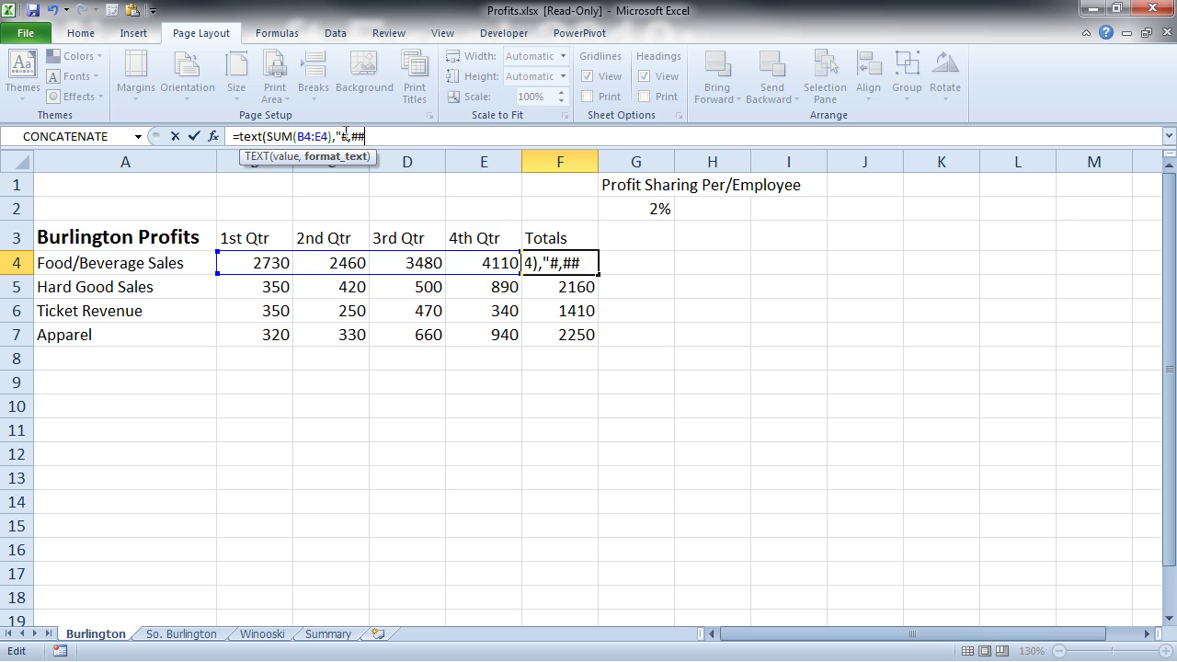
type("#.00")
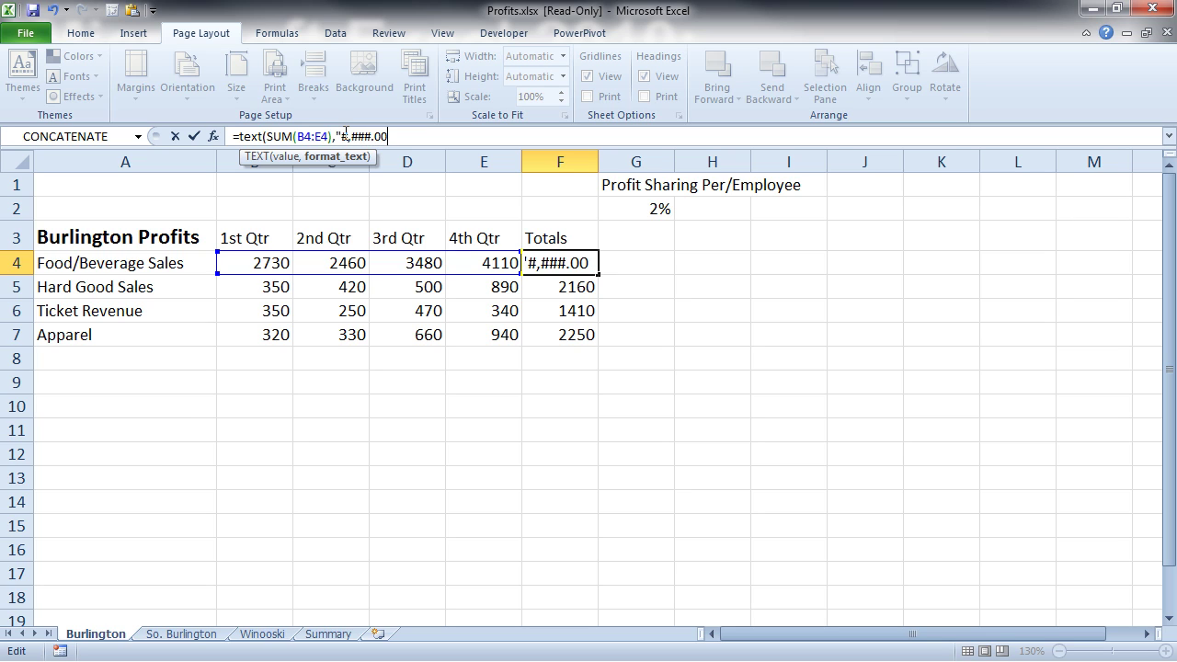
type("\"")
type(")")
key("Return")
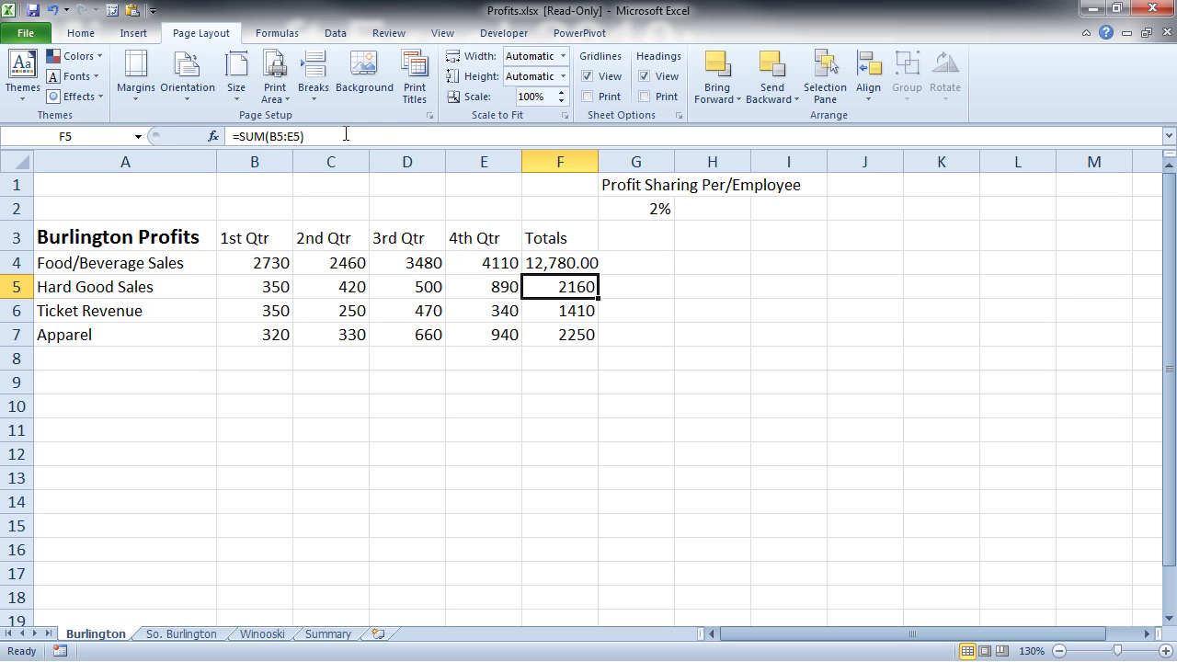
Copy the TEXT formula from F4 down through the Apparel total in F7.
left_click(582, 264)
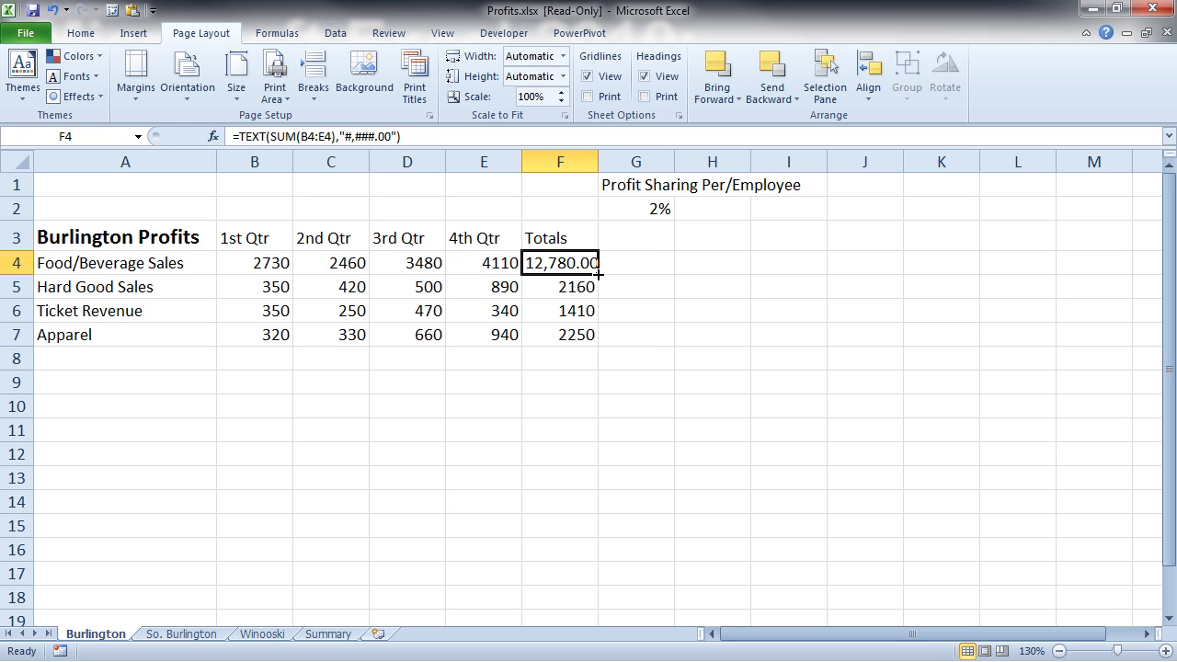
left_click_drag(598, 274, 594, 338)
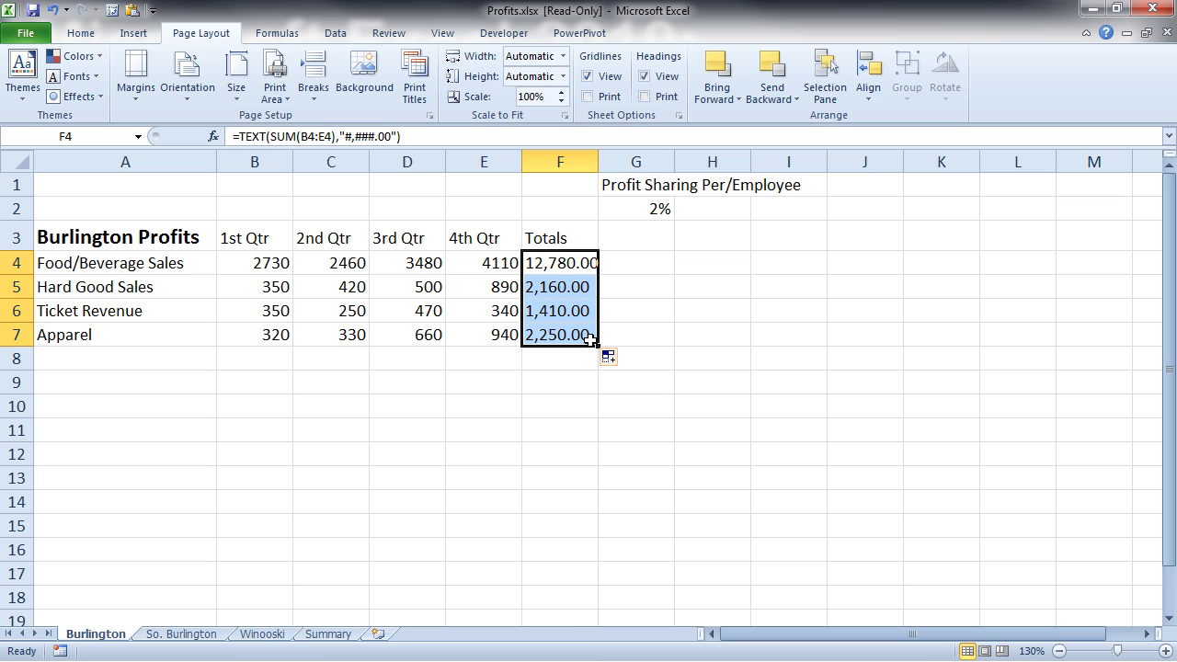